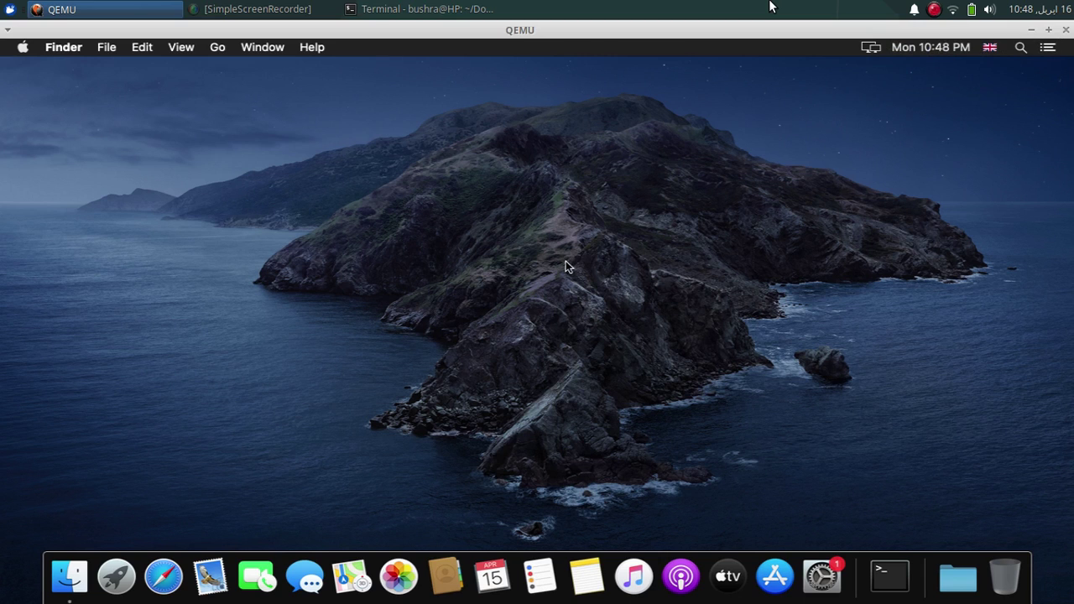
- Load 3u.com in Safari, download 3uTools_v3.03.003.dmg for macOS, and show the downloads list
{"action": "left_click", "coordinate": [163, 577]}
{"action": "type", "text": "3u.com"}
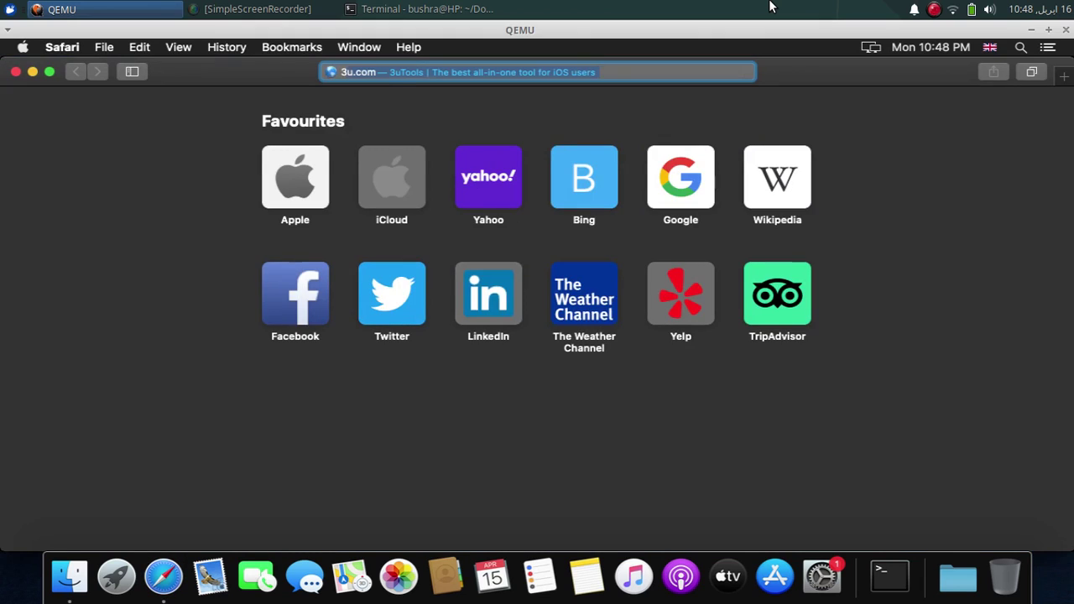
{"action": "type", "text": "u"}
{"action": "key", "text": "Return"}
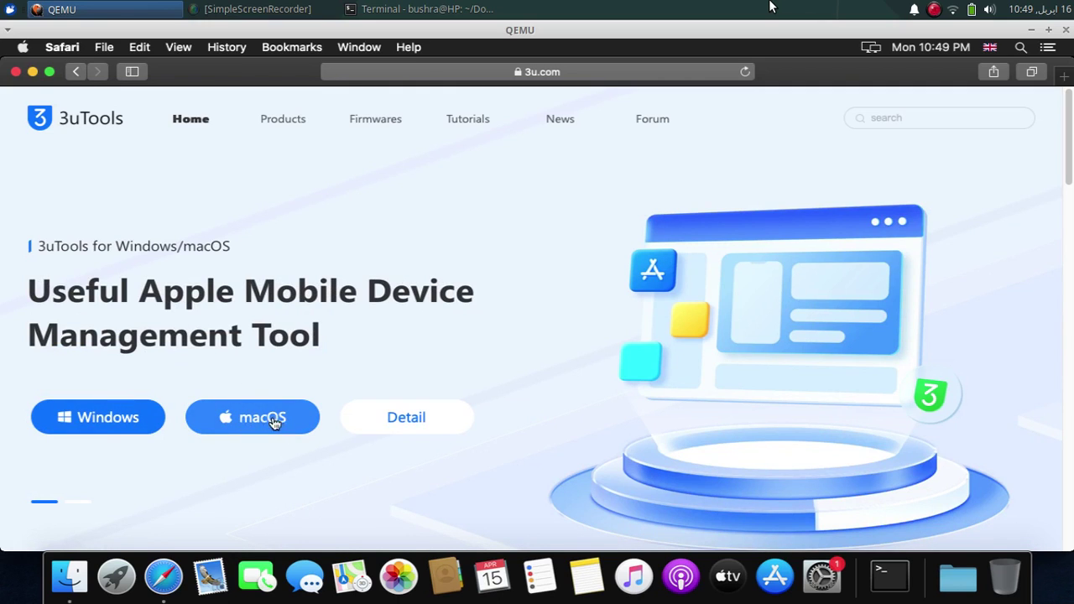
{"action": "left_click", "coordinate": [252, 422]}
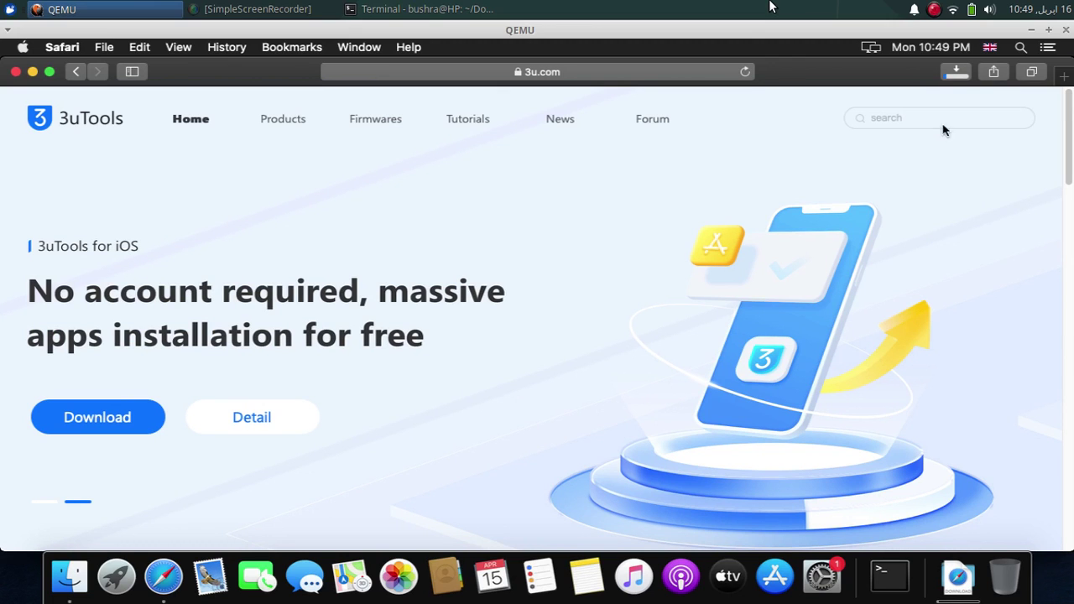
{"action": "left_click", "coordinate": [956, 72]}
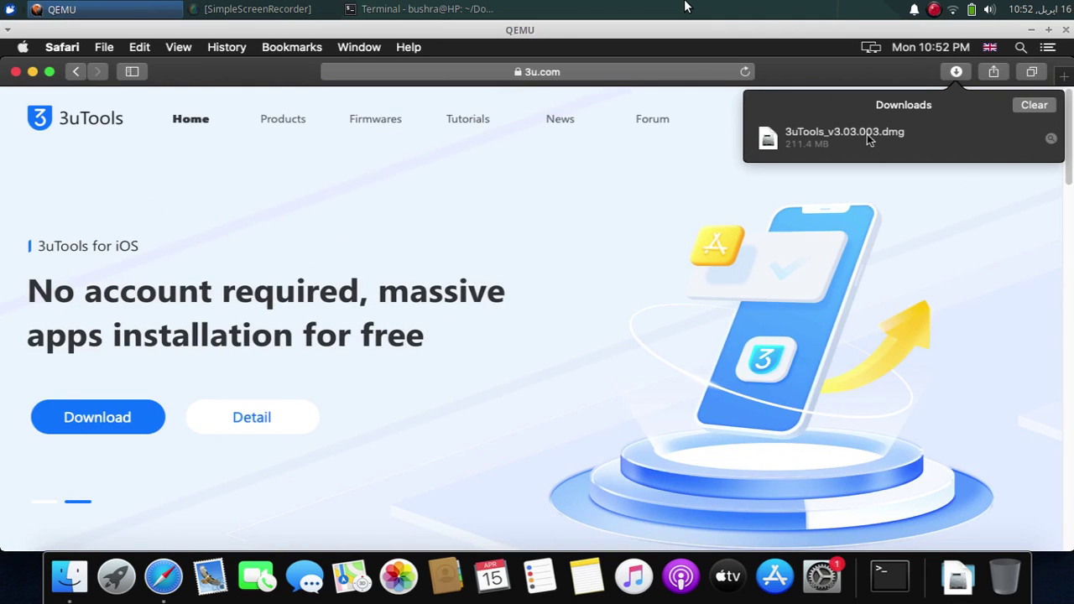
- Mount the 3uTools disk image and launch 3utools_v3.03.003.pkg
{"action": "left_click", "coordinate": [892, 135]}
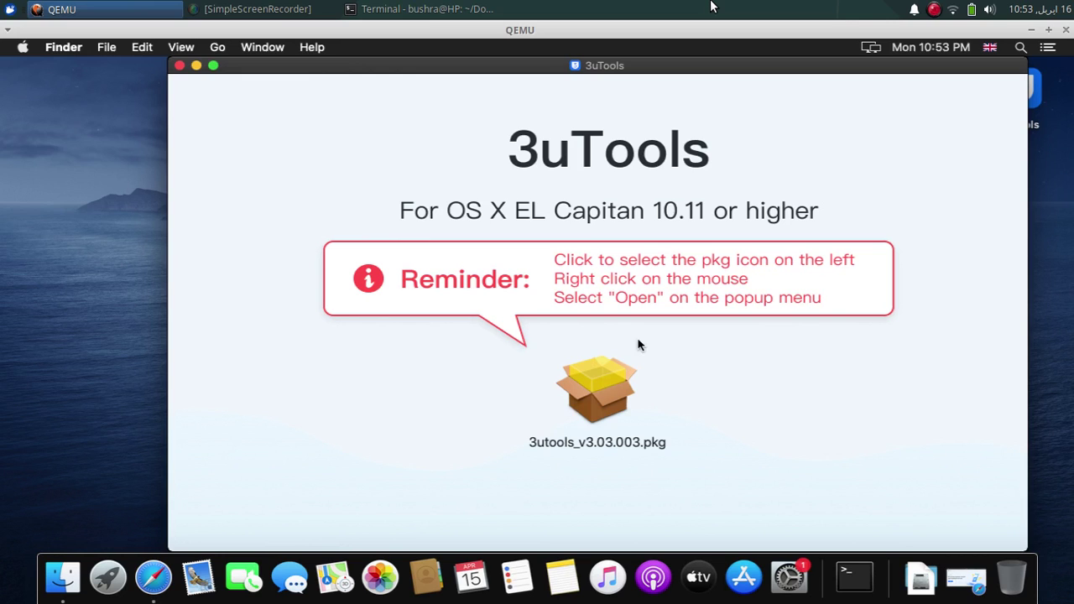
{"action": "double_click", "coordinate": [598, 393]}
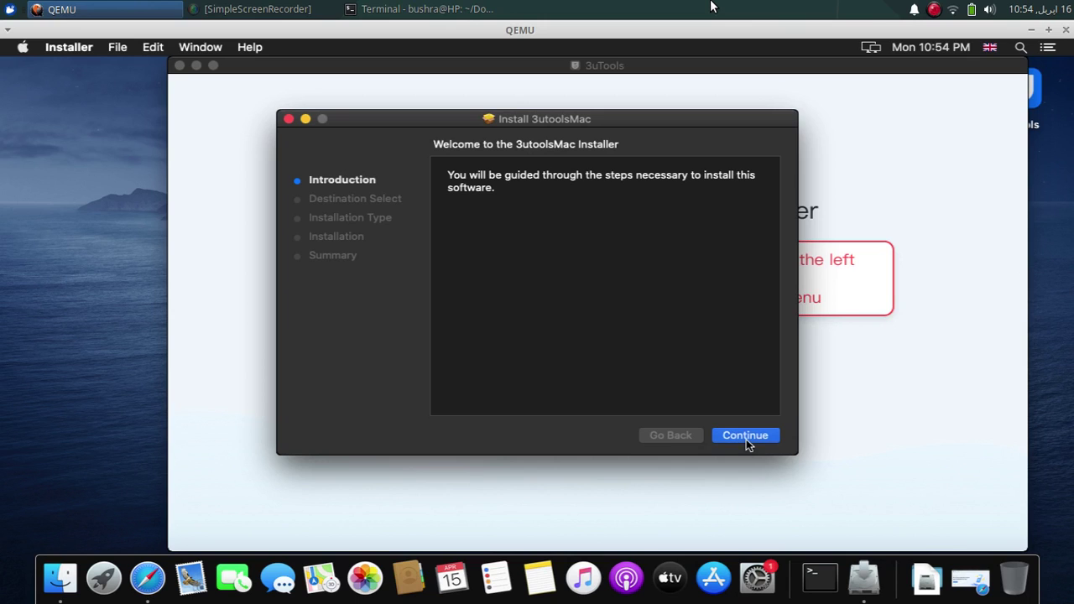
- Install 3utoolsMac through the Installer and move the installer package to the Bin
{"action": "left_click", "coordinate": [746, 440]}
{"action": "left_click", "coordinate": [760, 437]}
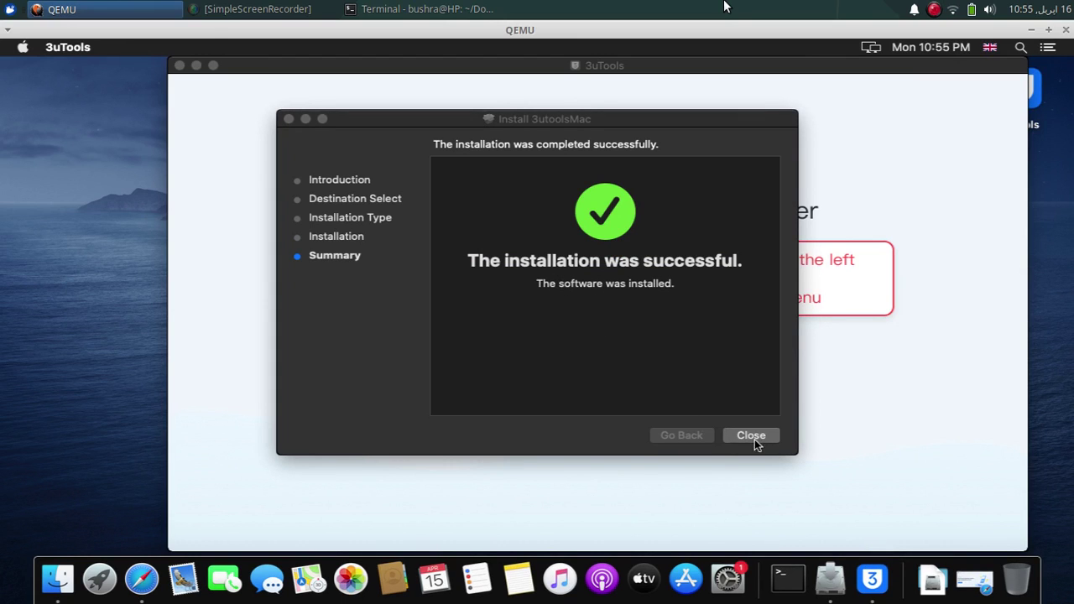
{"action": "left_click", "coordinate": [752, 436]}
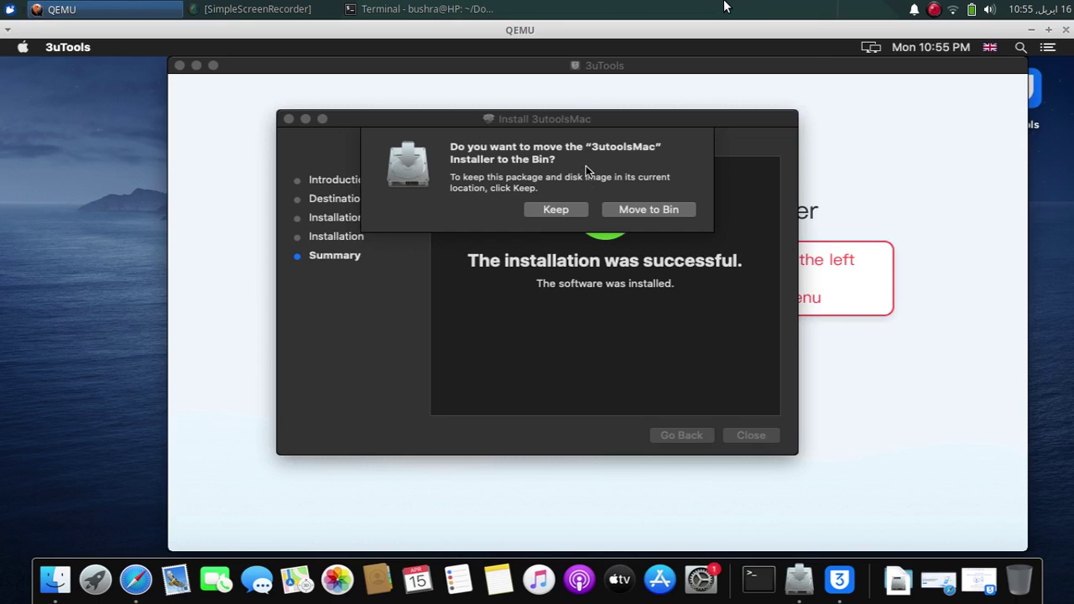
{"action": "left_click", "coordinate": [646, 211]}
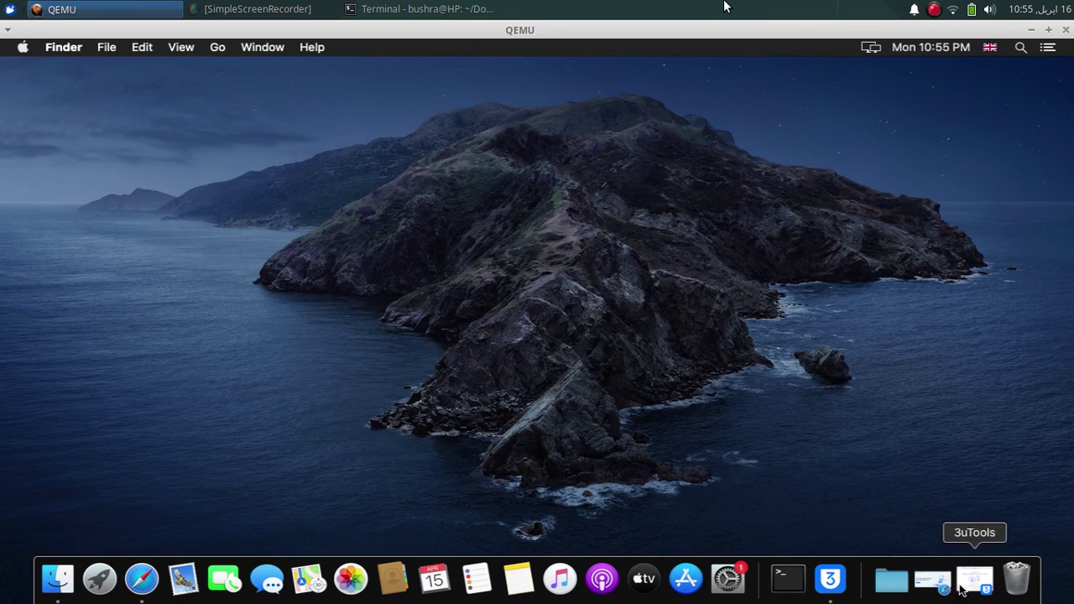
- Launch 3uTools from the Dock and confirm the iPhone 8 Plus trusts this PC
{"action": "left_click", "coordinate": [831, 577]}
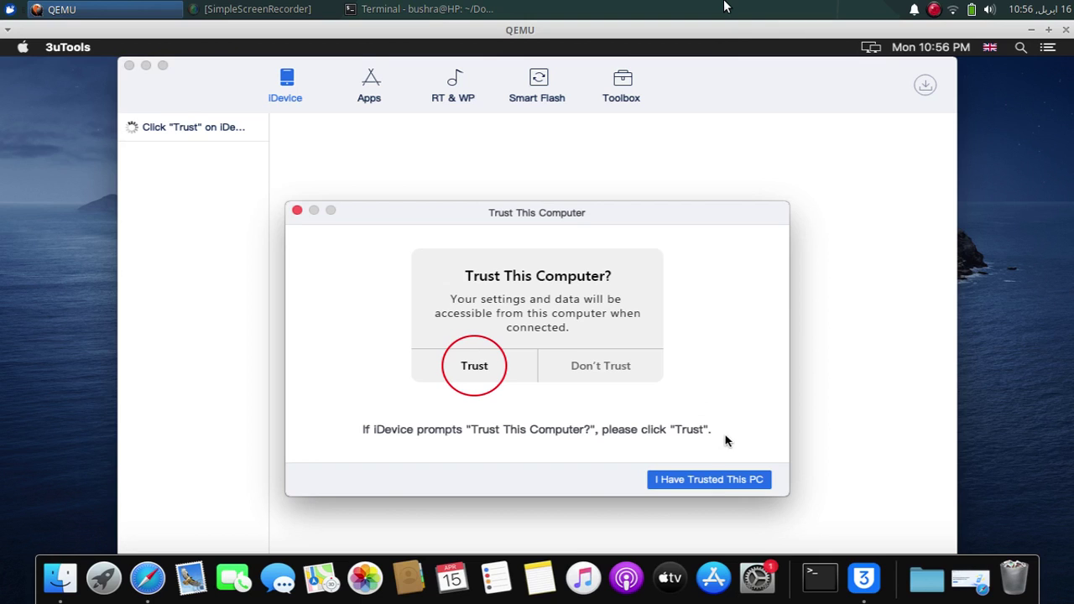
{"action": "left_click", "coordinate": [720, 482]}
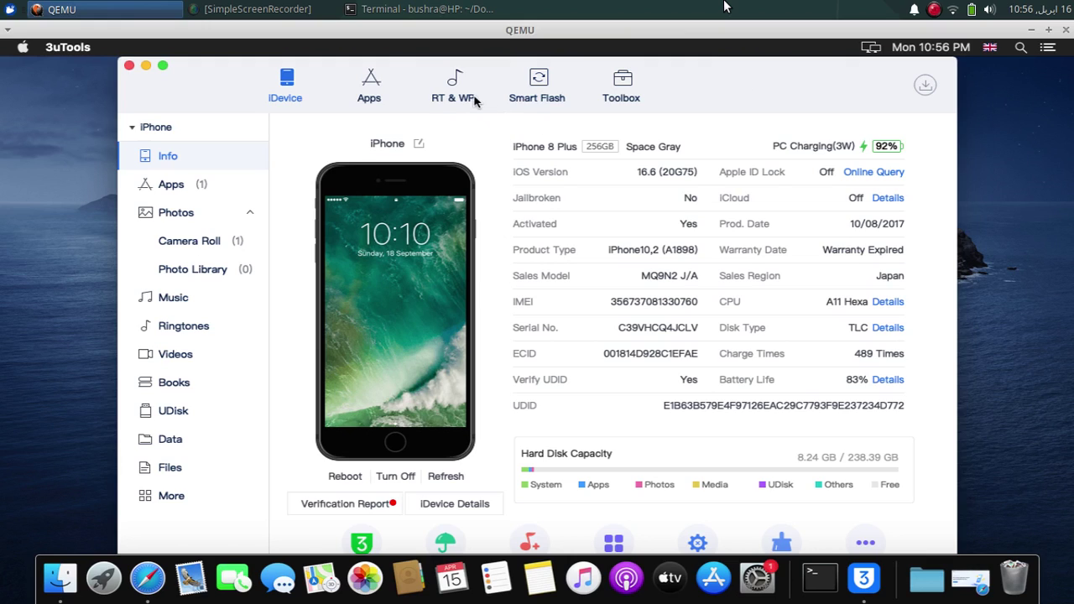
- Show the Smart Flash Easy Flash list offering iOS 16.7.7 (5.73 GB)
{"action": "left_click", "coordinate": [537, 94]}
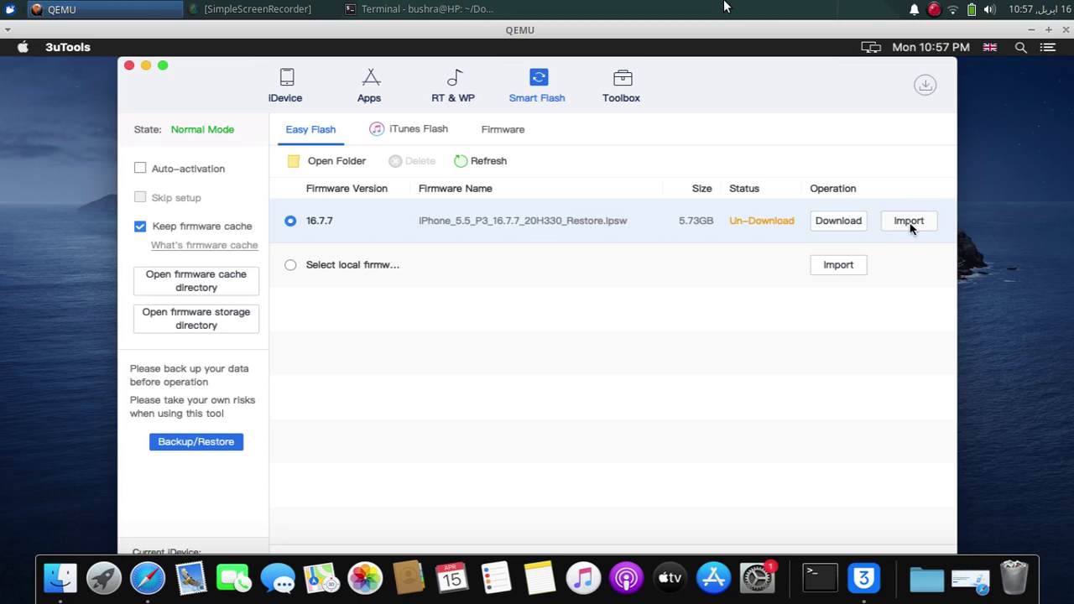
{"action": "left_click", "coordinate": [629, 97]}
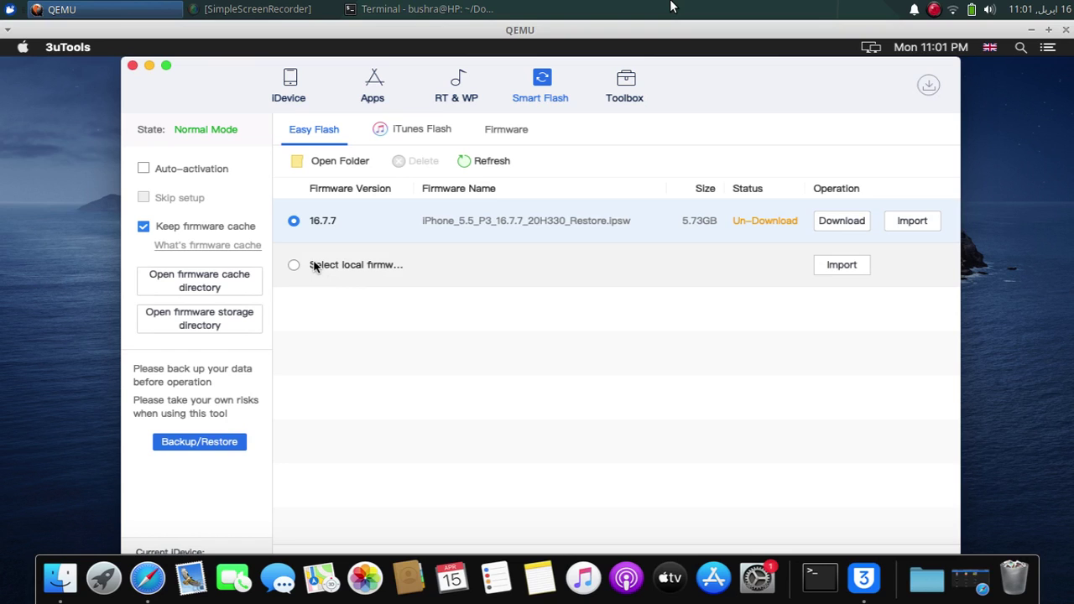
- On ipsw.me, look up the signed iOS 16.7.7 firmware for iPhone 8 Plus (6.16 GB)
{"action": "left_click", "coordinate": [156, 591]}
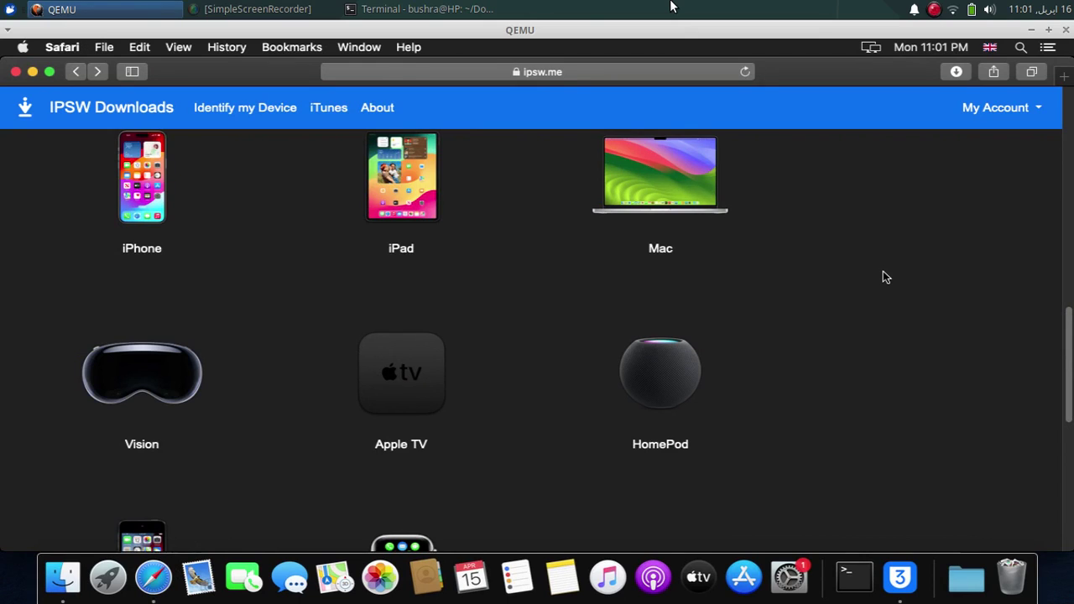
{"action": "left_click", "coordinate": [138, 220]}
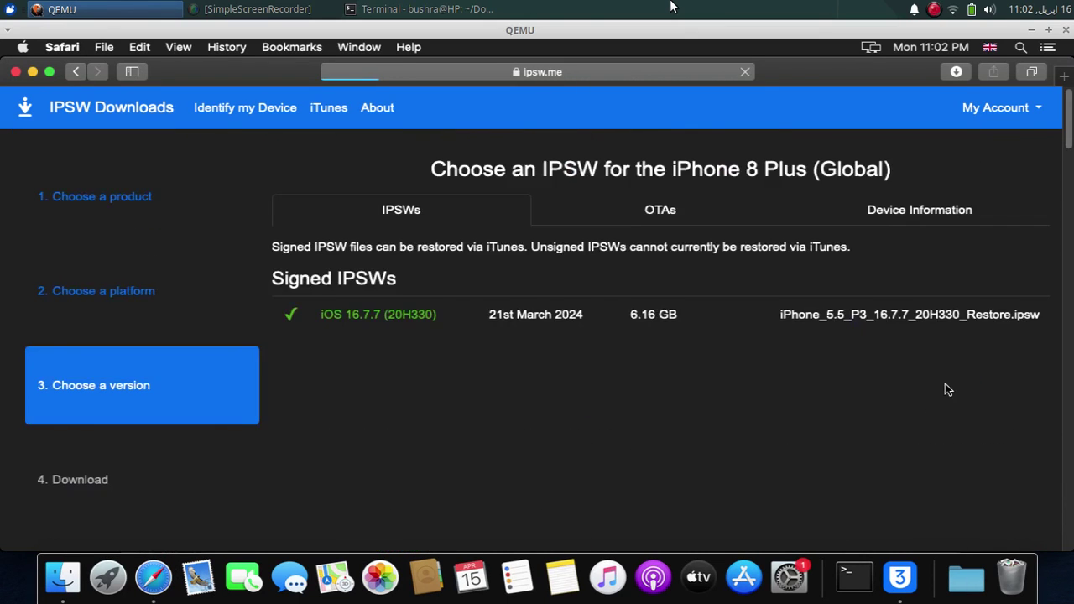
{"action": "scroll", "coordinate": [948, 389], "scroll_direction": "down", "scroll_amount": 5}
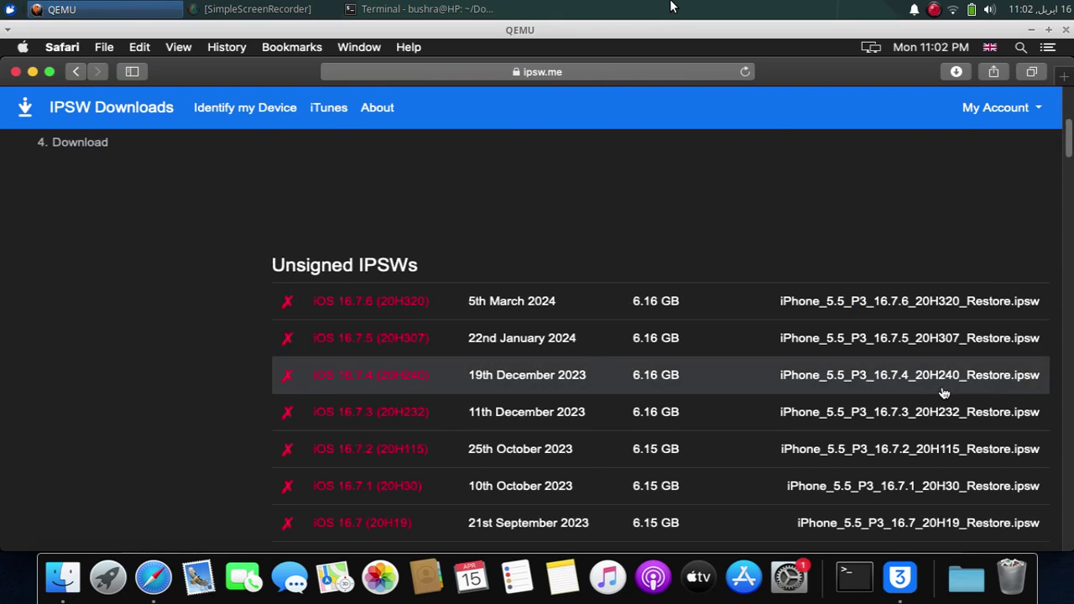
{"action": "scroll", "coordinate": [853, 367], "scroll_direction": "up", "scroll_amount": 5}
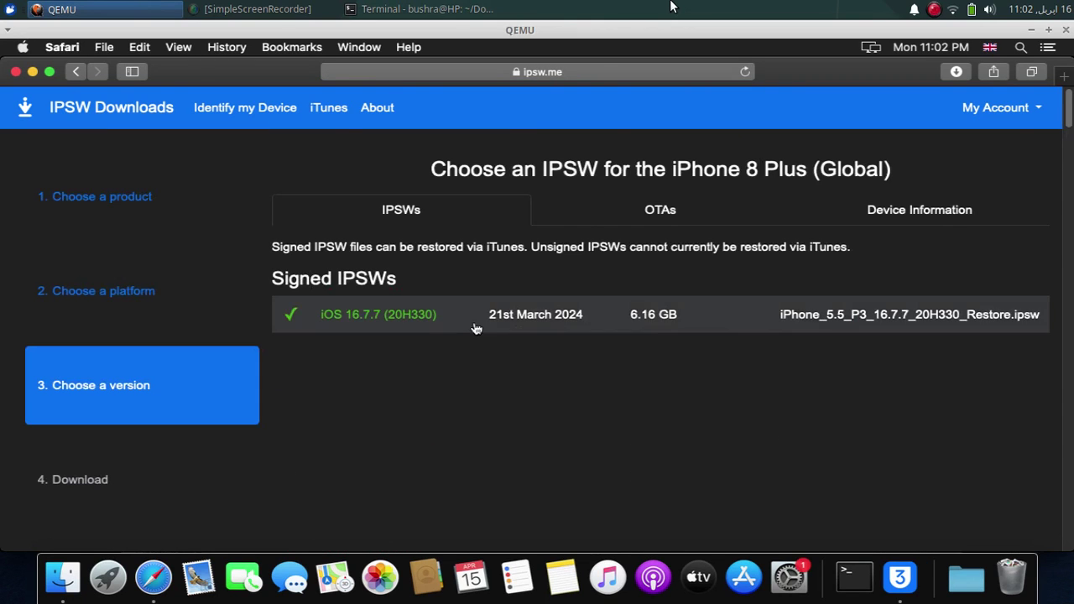
{"action": "left_click", "coordinate": [406, 315]}
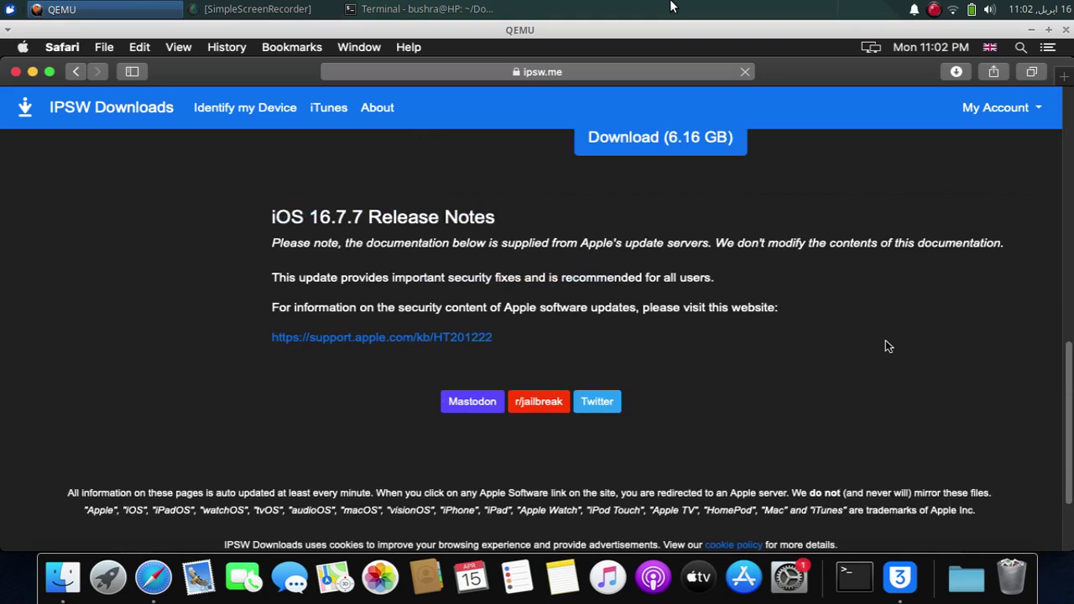
{"action": "scroll", "coordinate": [872, 345], "scroll_direction": "up", "scroll_amount": 2}
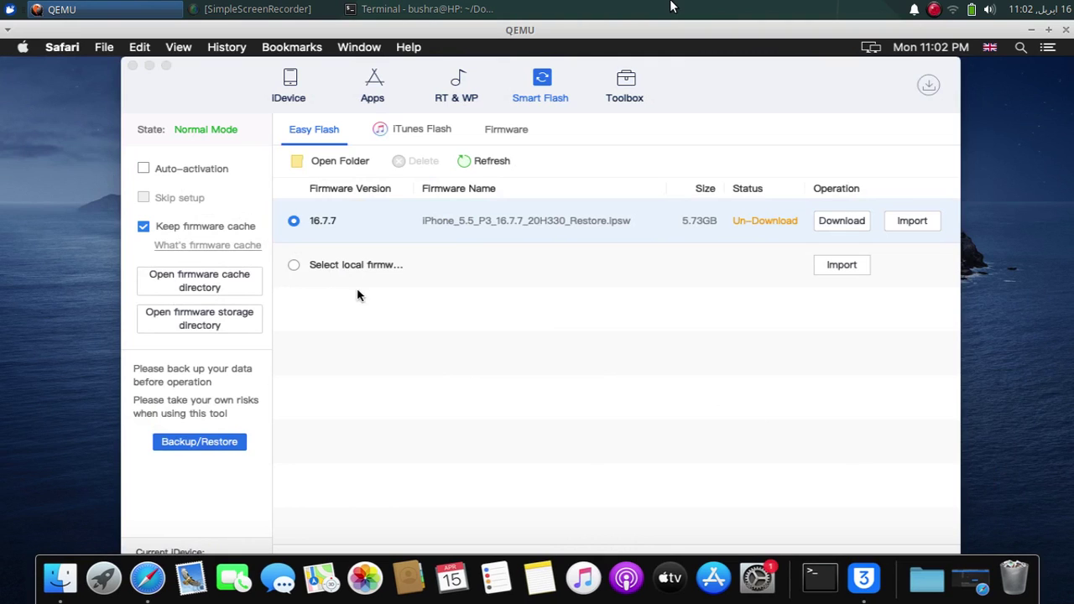
- Choose "Select local firmware", open its Import file picker, and cancel it
{"action": "left_click", "coordinate": [333, 266]}
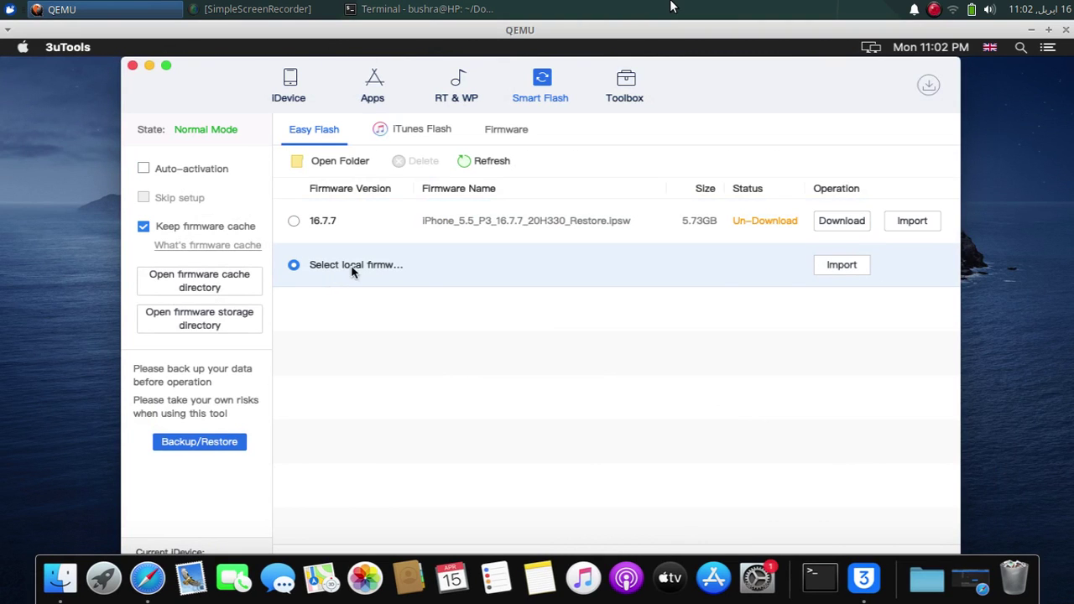
{"action": "left_click", "coordinate": [836, 265]}
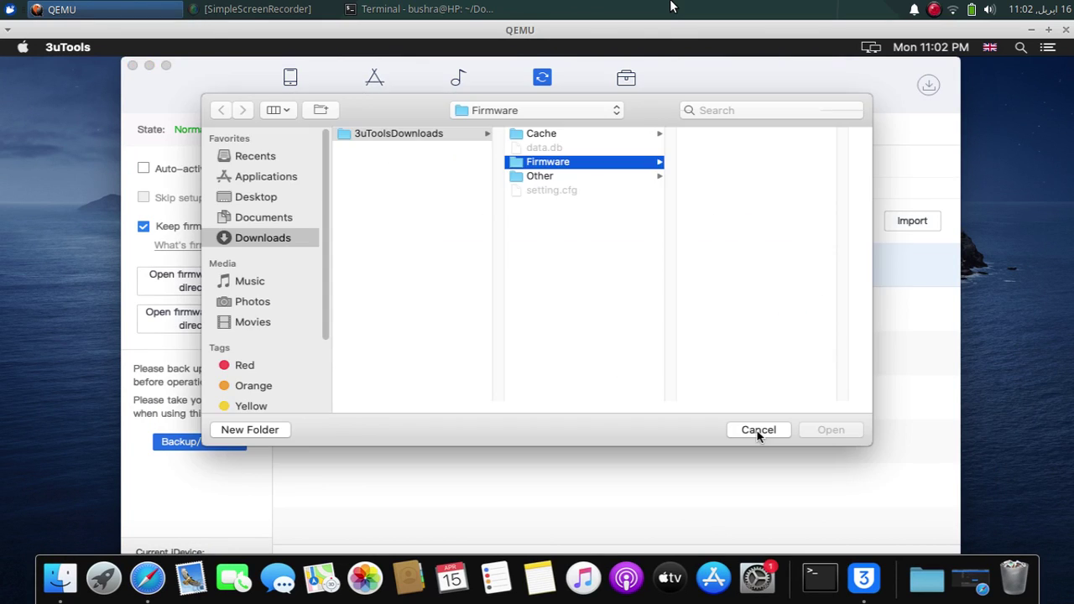
{"action": "left_click", "coordinate": [757, 431]}
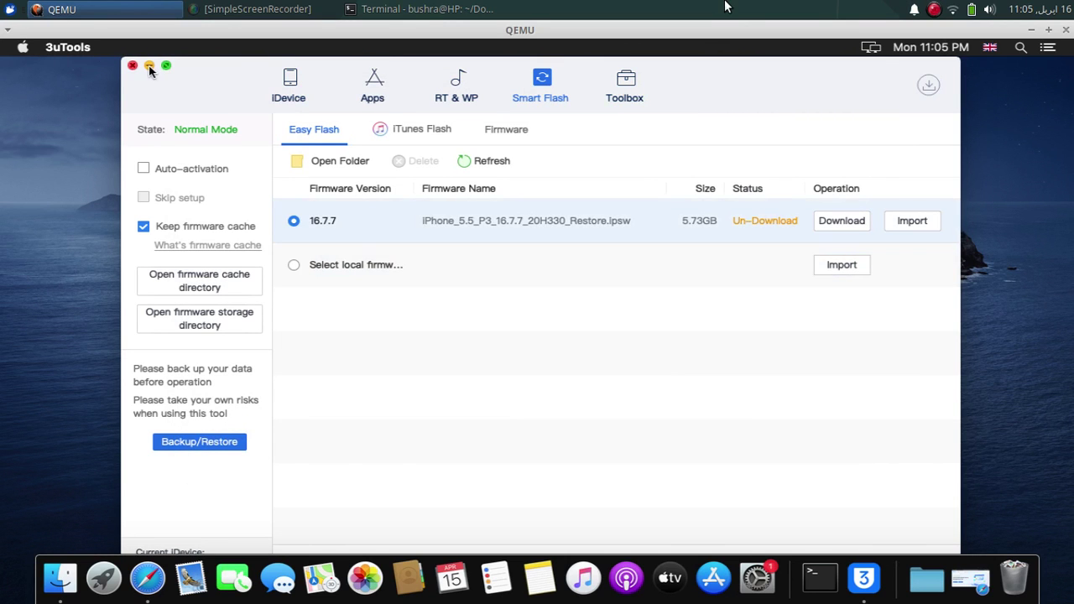
- Bring Safari back showing the 3u.com home page
{"action": "left_click", "coordinate": [141, 577]}
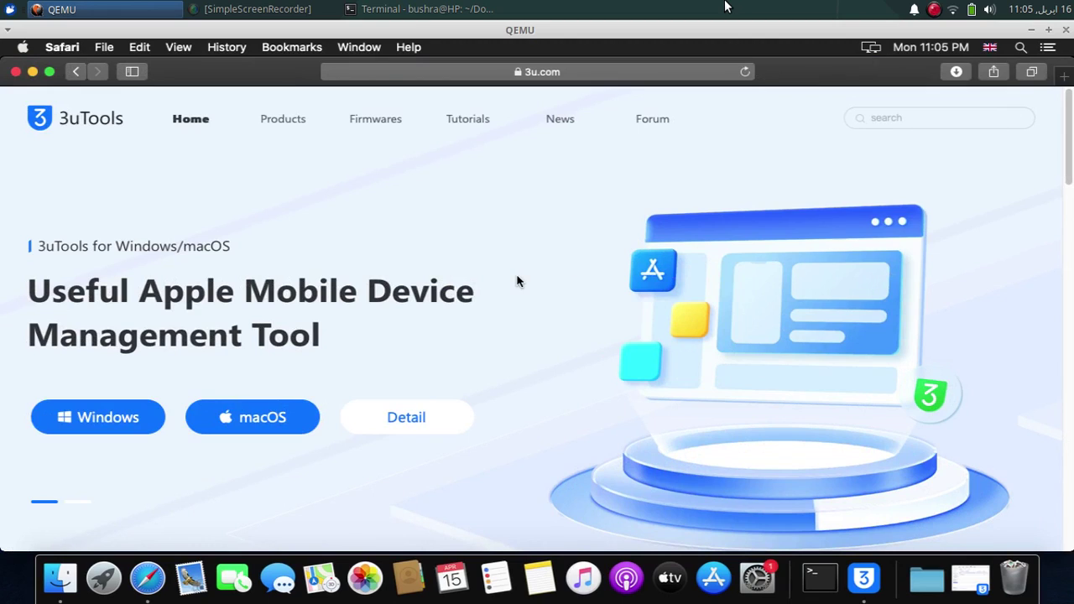